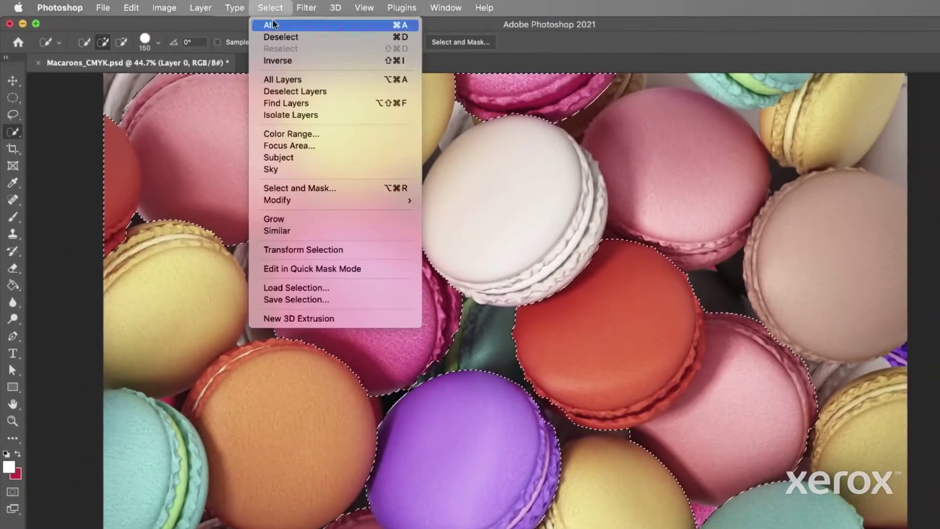
- Delete the background around the selected macarons and convert the image to Grayscale
click(280, 58)
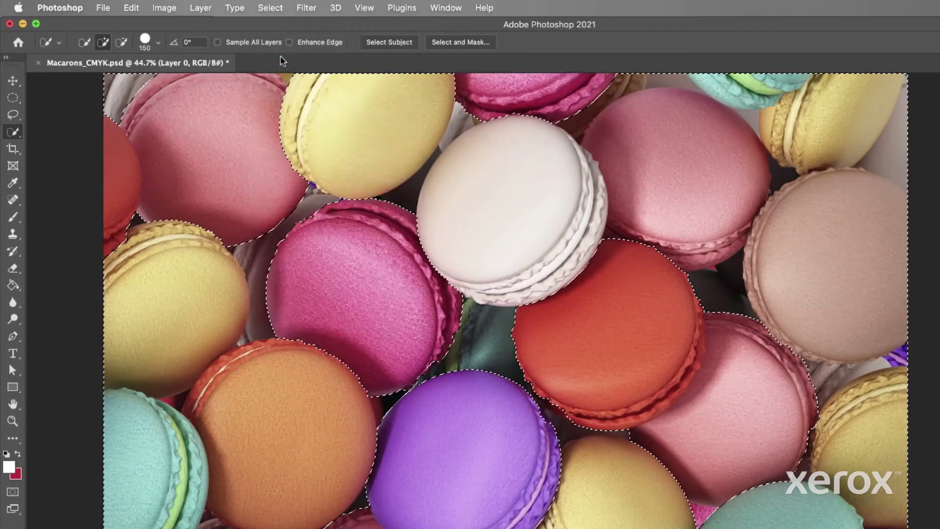
key(Delete)
click(164, 7)
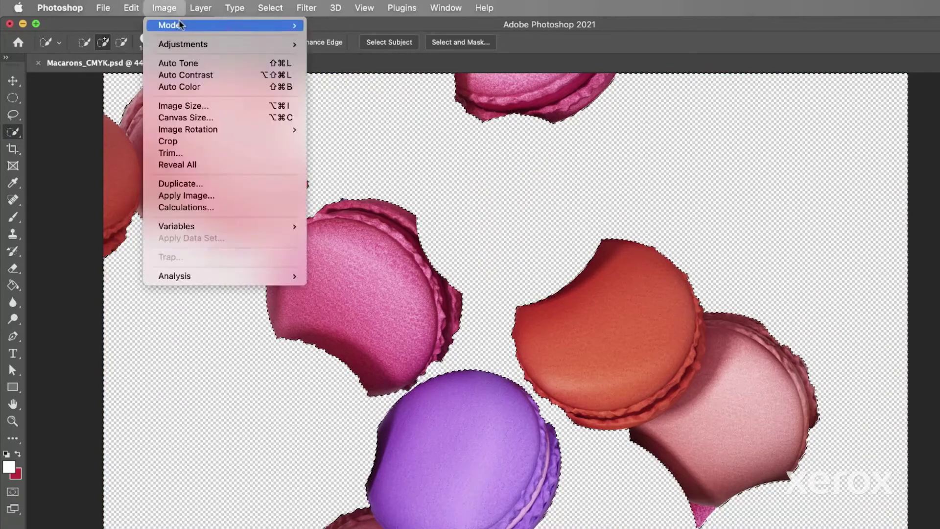
mouse_move(168, 25)
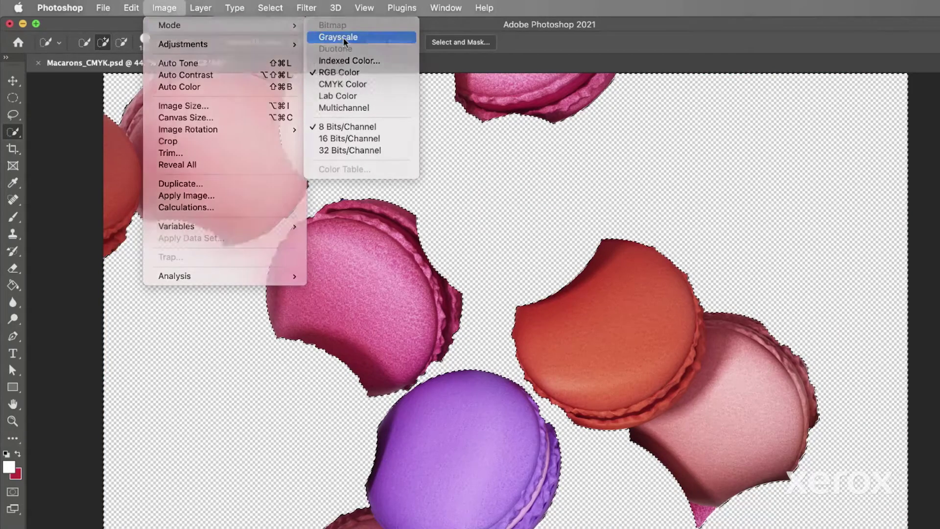
click(342, 37)
- Make the image a Monotone using PANTONE Pink C ink renamed FPink
click(164, 7)
mouse_move(170, 25)
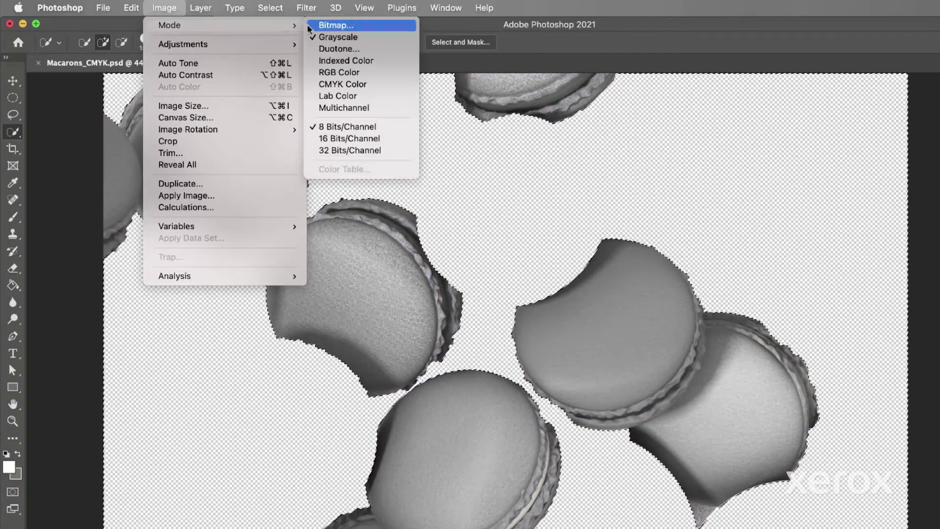
click(339, 48)
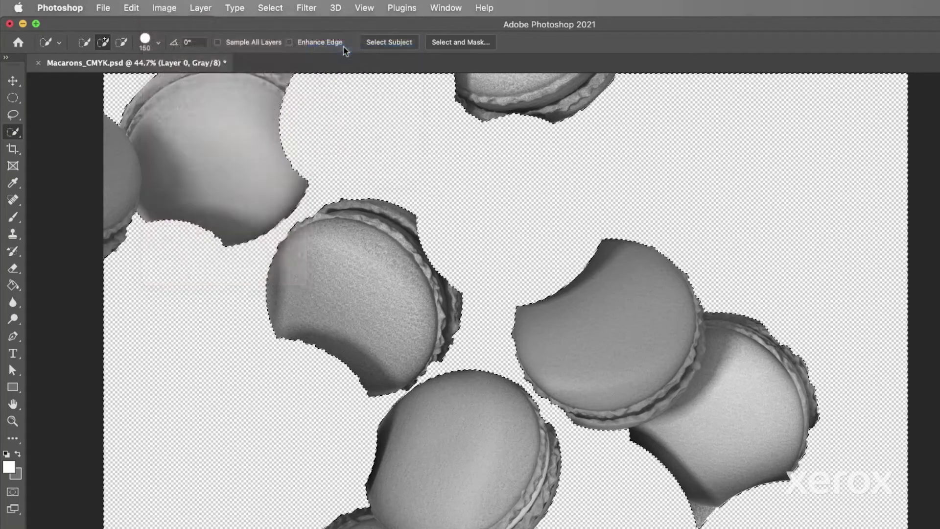
click(196, 163)
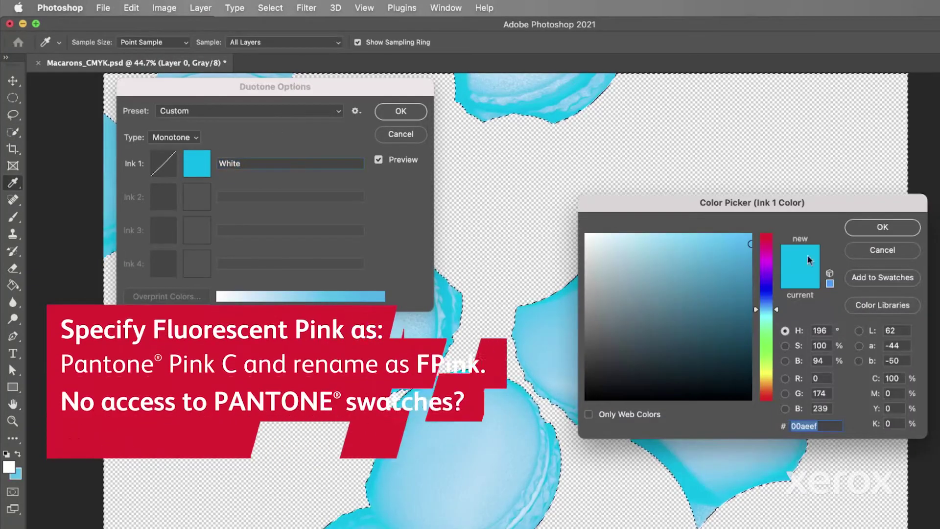
click(896, 304)
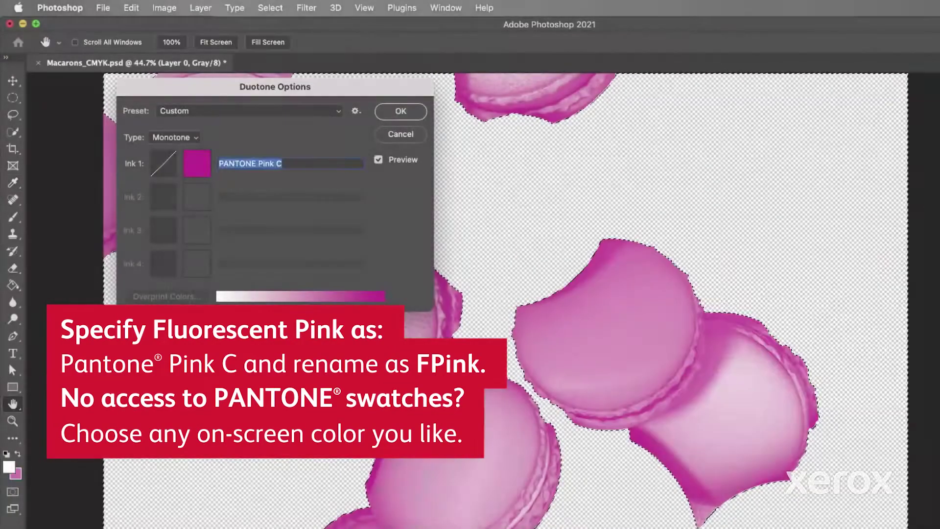
text(FPink)
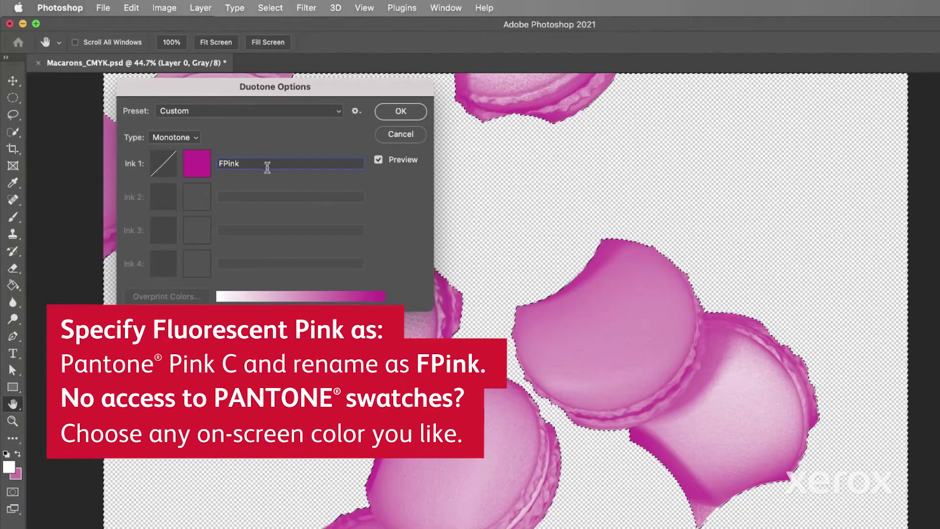
drag(258, 163, 230, 163)
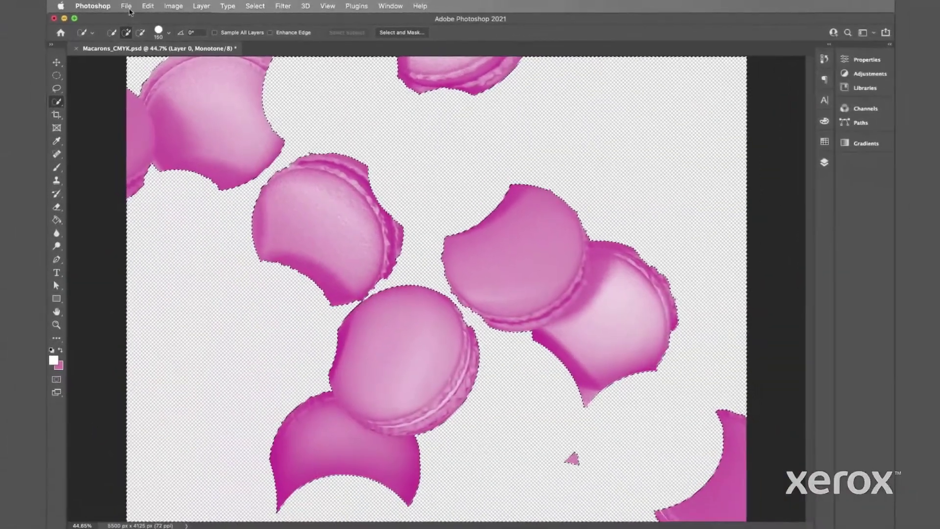
- Save a copy of the image as Macarons_FPink.psd
click(103, 8)
click(144, 116)
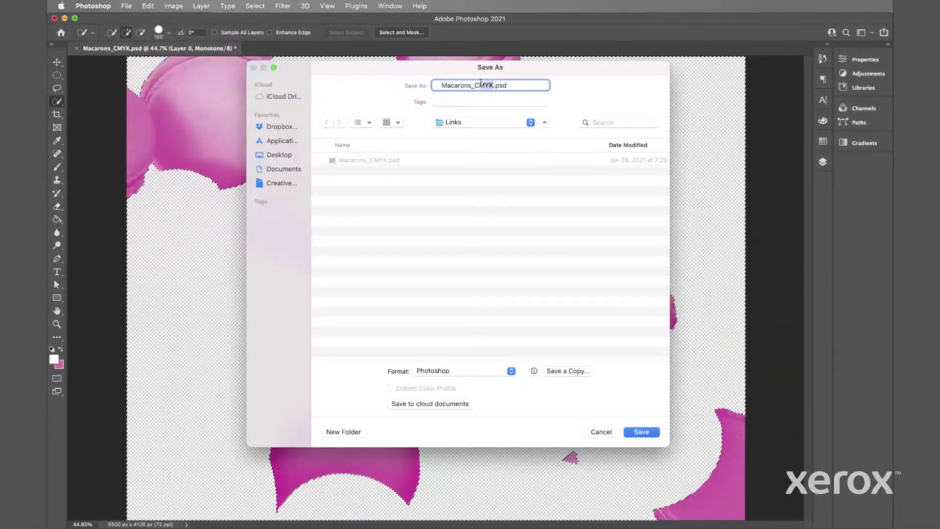
drag(493, 85, 476, 86)
text(Pink)
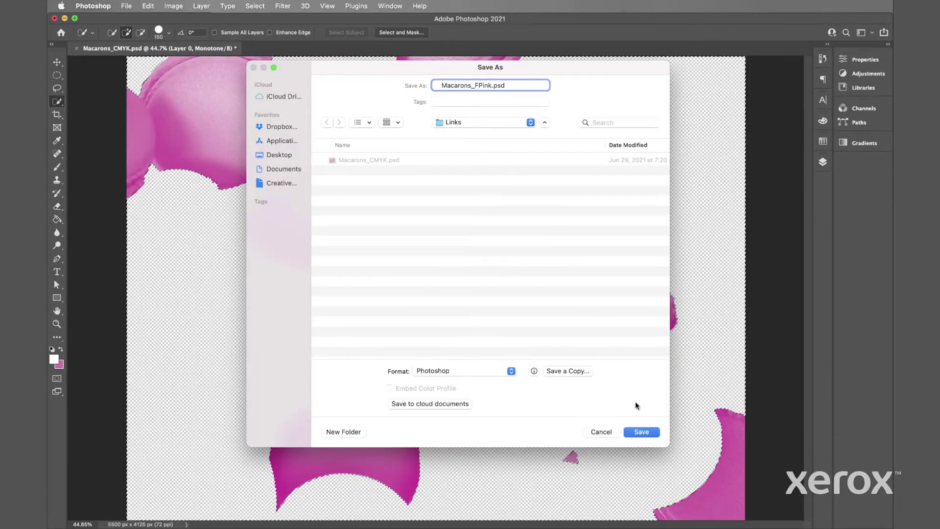
click(641, 432)
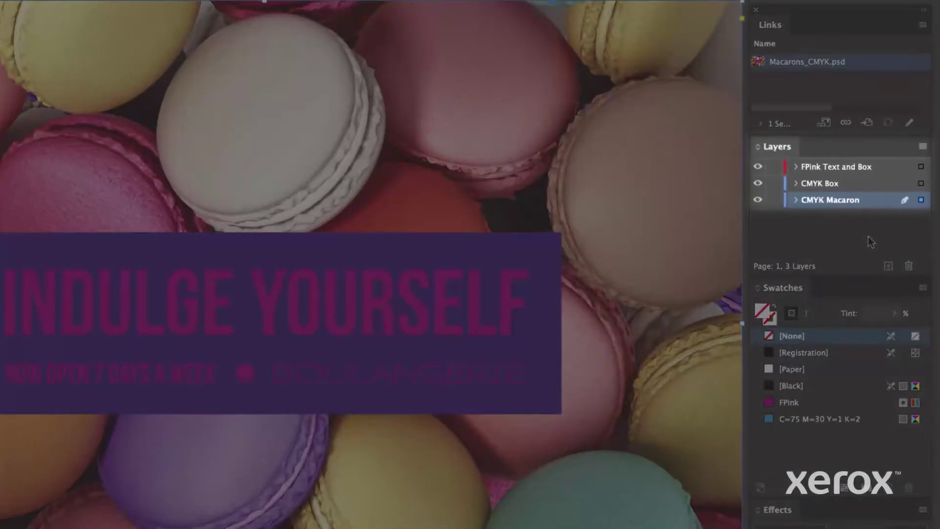
- Duplicate the CMYK Macaron layer and rename the copy FPink Macaron
right_click(877, 202)
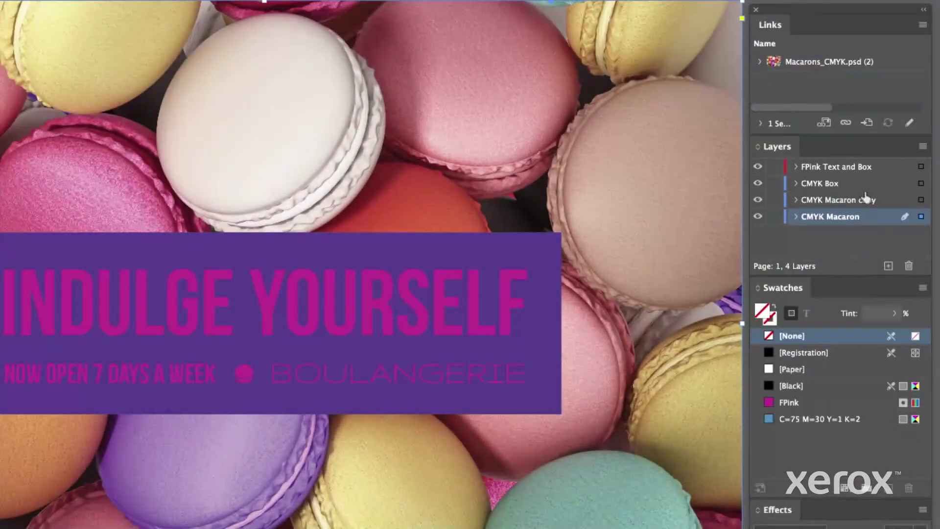
double_click(887, 199)
click(272, 228)
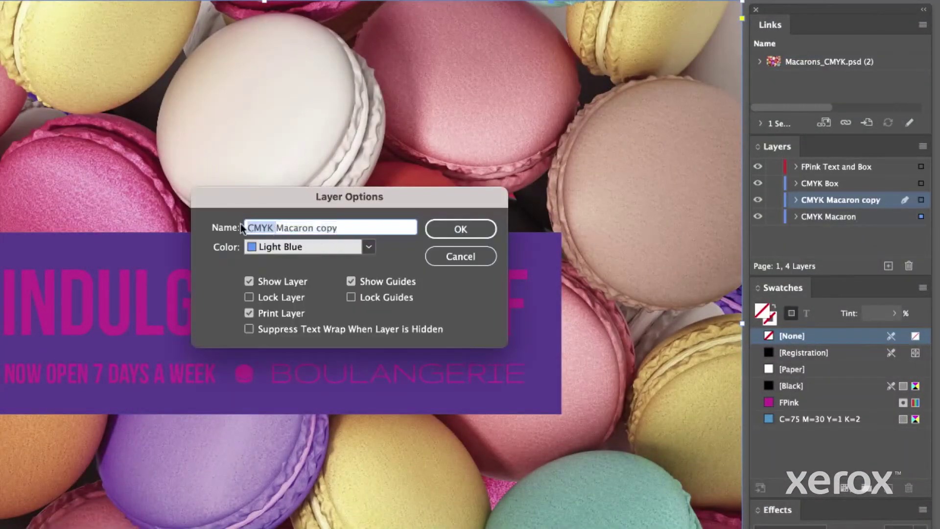
text(FPink)
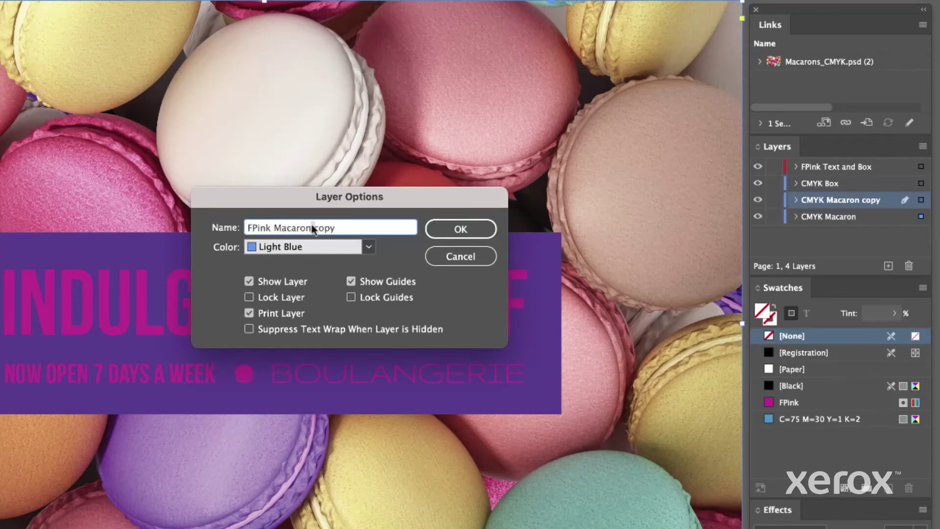
key(BackSpace)
click(455, 228)
- In Links, expand Macarons_CMYK.psd and bring up actions for its second placement
click(759, 61)
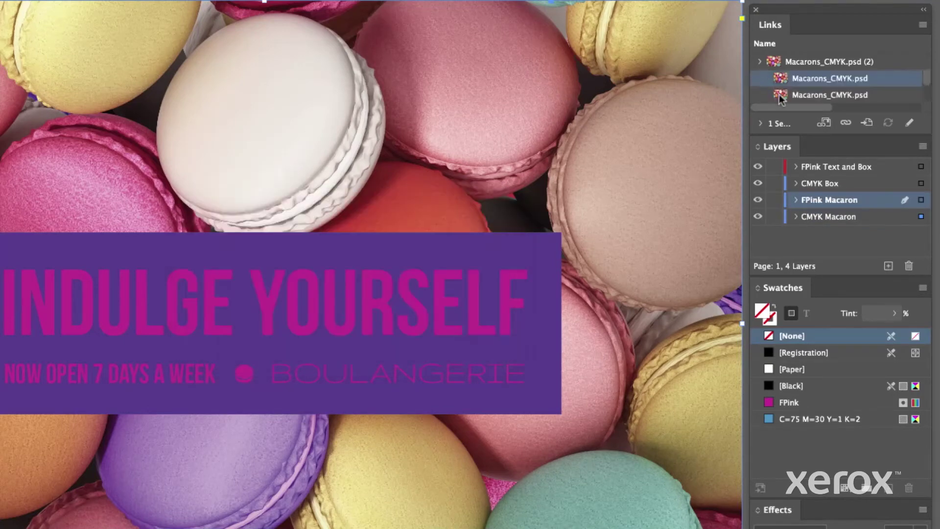
click(803, 95)
right_click(803, 96)
- Relink the second placement to Macarons_FPink.psd and set its blending mode to Multiply
click(820, 108)
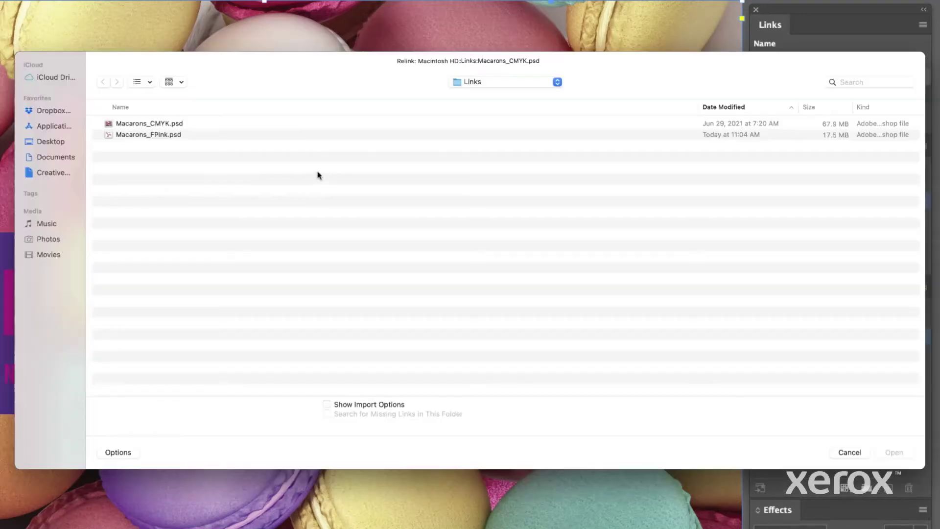
click(162, 135)
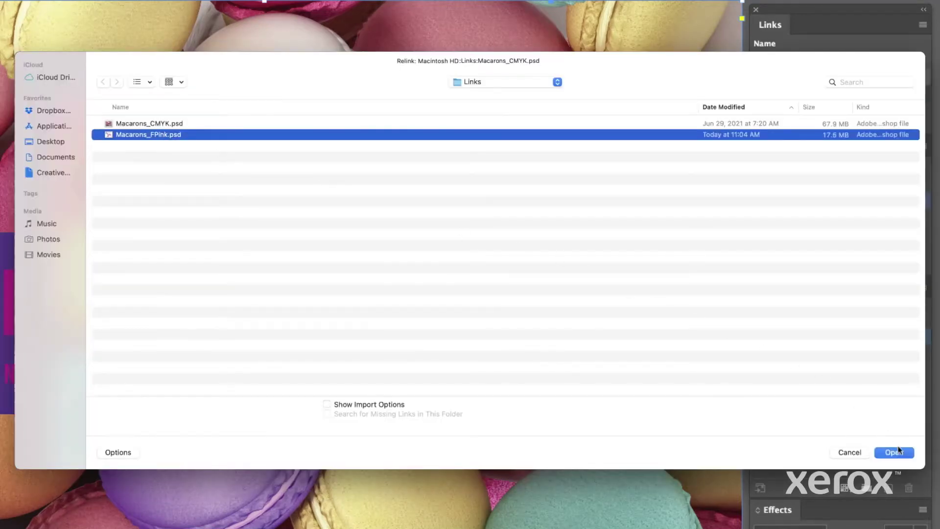
click(898, 450)
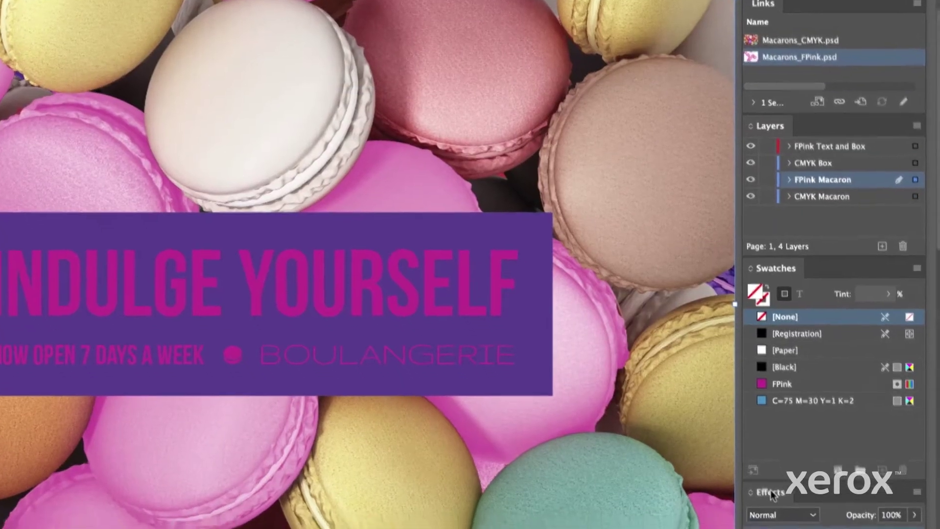
click(807, 514)
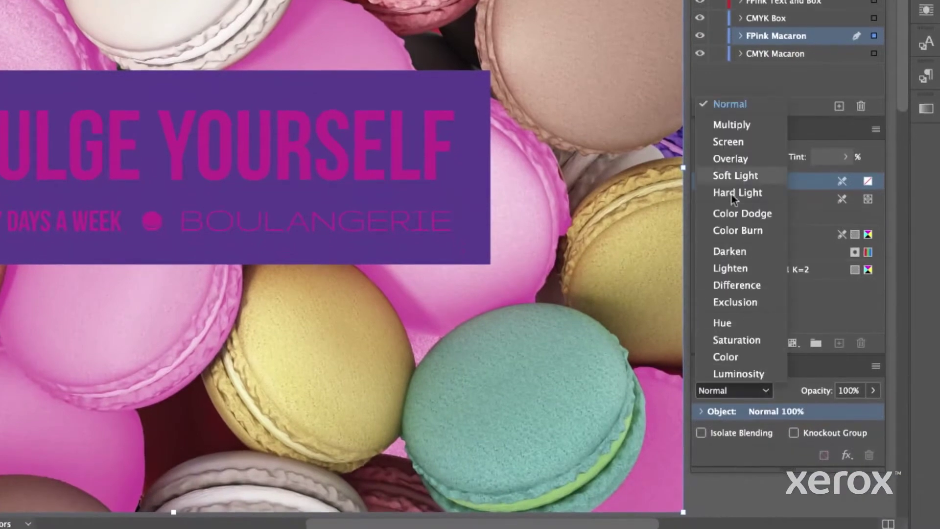
click(725, 125)
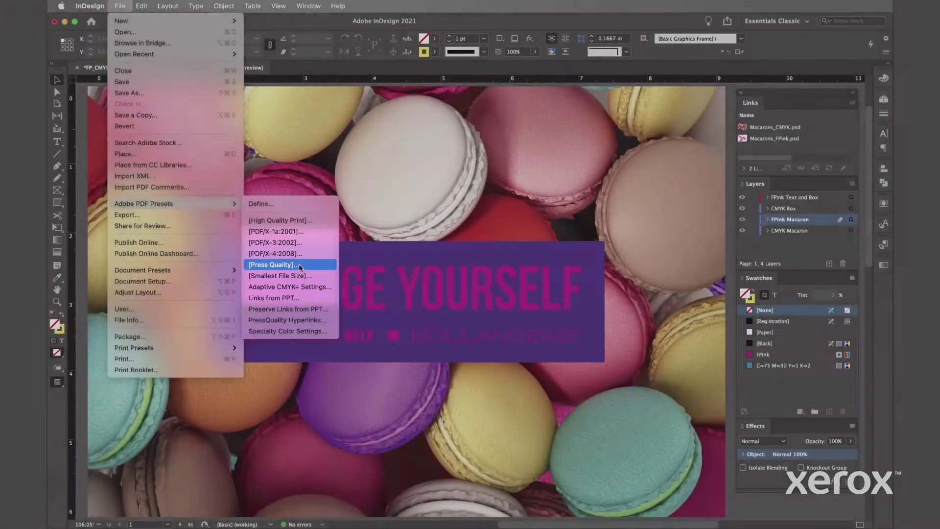
- Export with the [Press Quality] preset, naming the PDF FP_CMYK Blends_CMYK_FPink_9x6
click(300, 266)
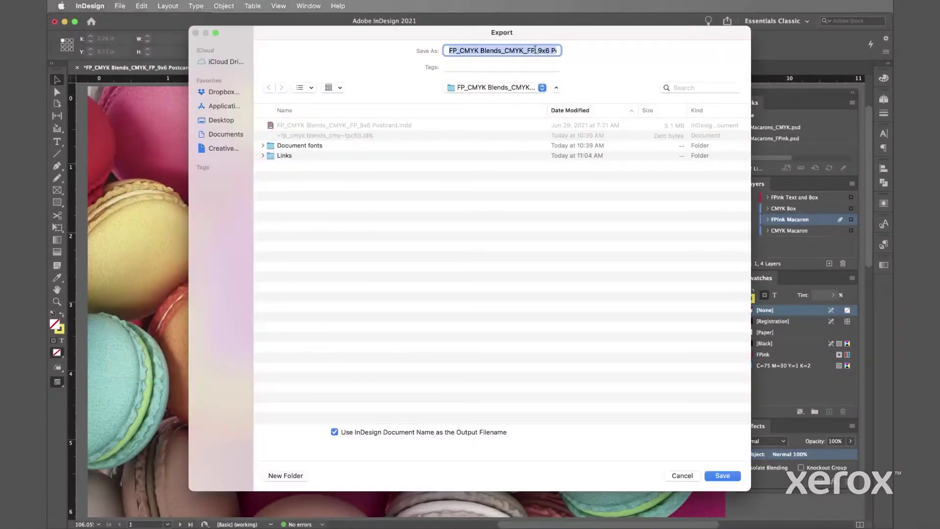
click(535, 50)
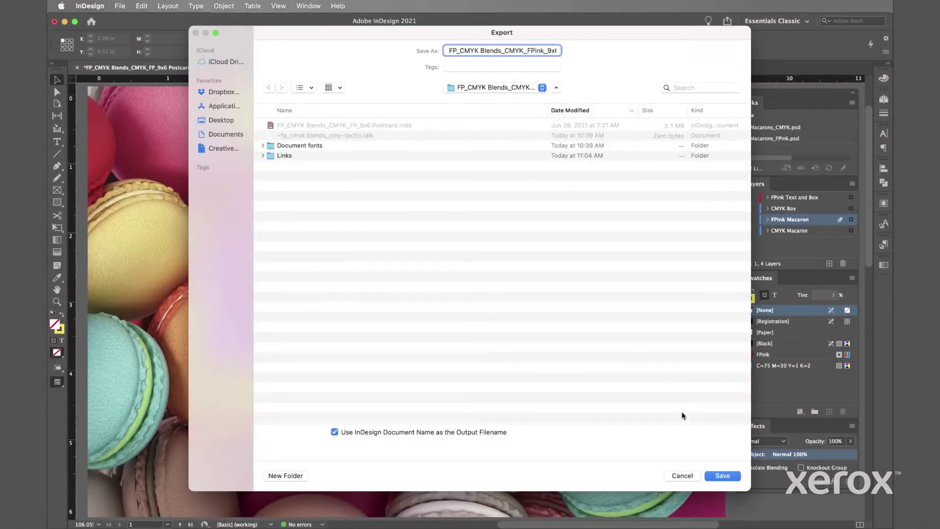
click(724, 476)
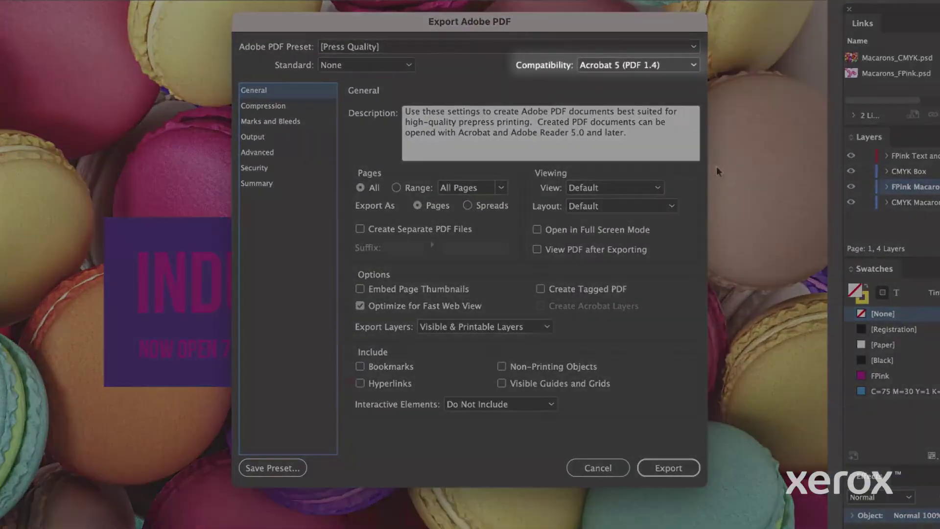
- Set compatibility to Acrobat 7 (PDF 1.6) and enable Create Acrobat Layers
click(696, 65)
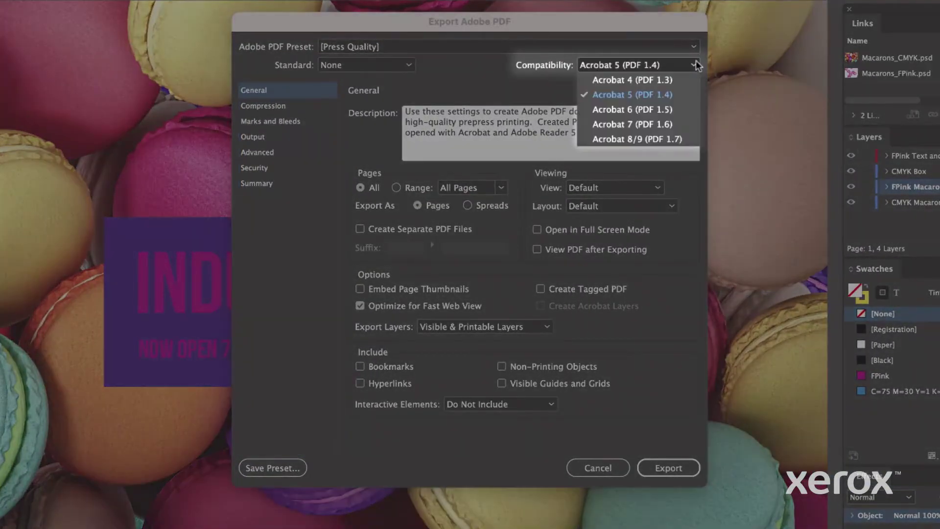
click(670, 124)
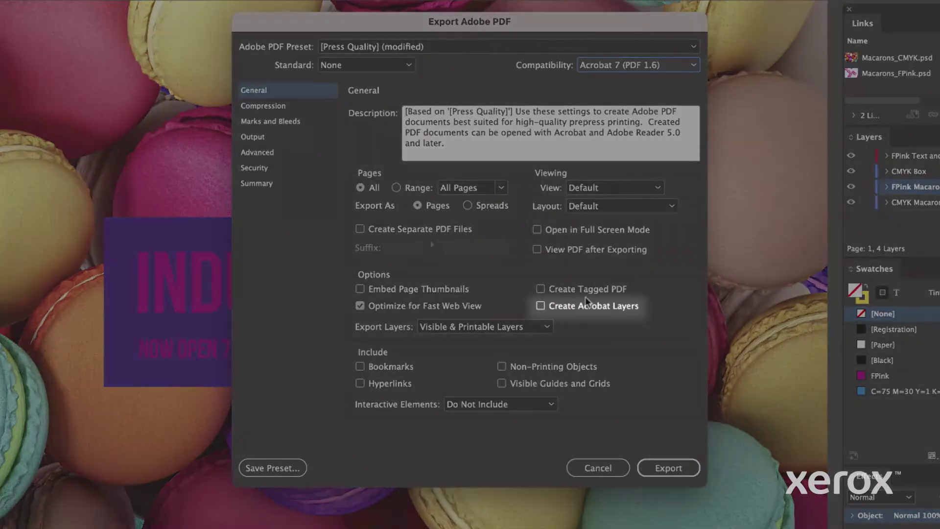
click(541, 307)
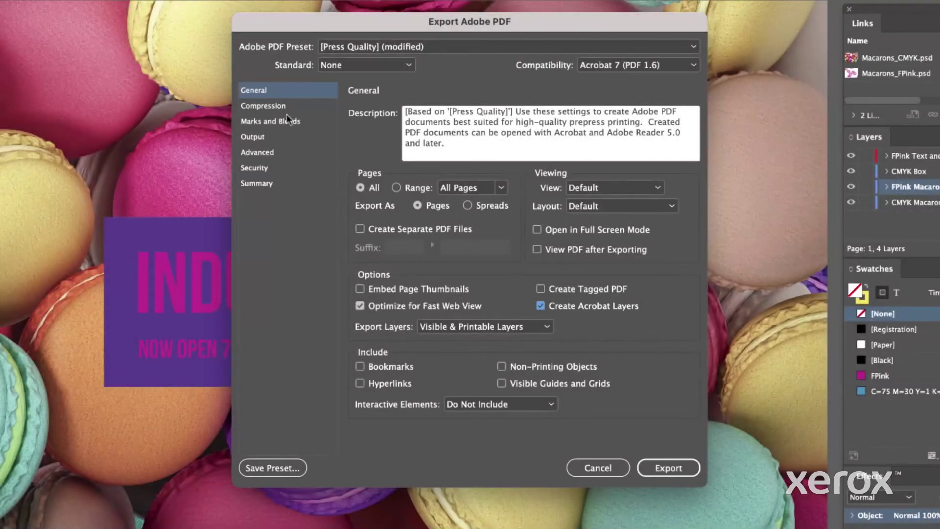
- Set color, grayscale and monochrome images to Do Not Downsample
click(283, 106)
click(516, 127)
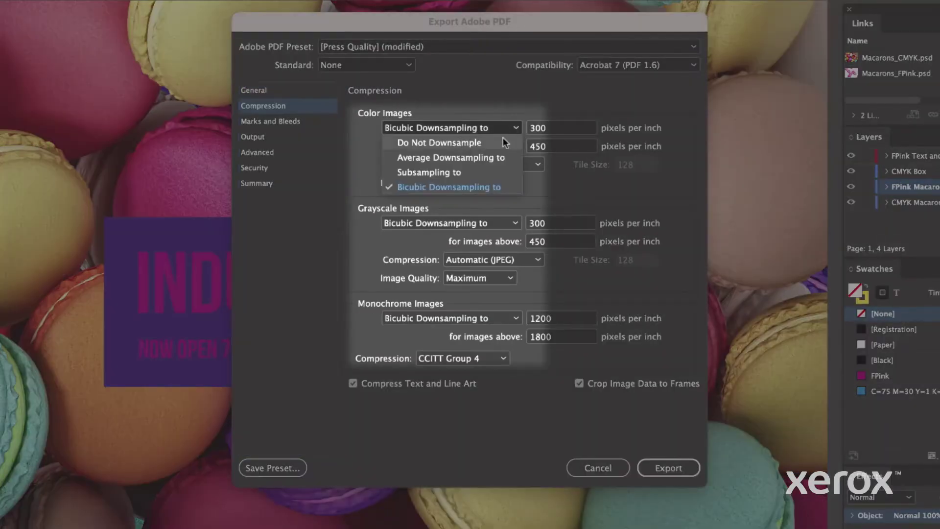
click(504, 142)
click(515, 223)
click(507, 238)
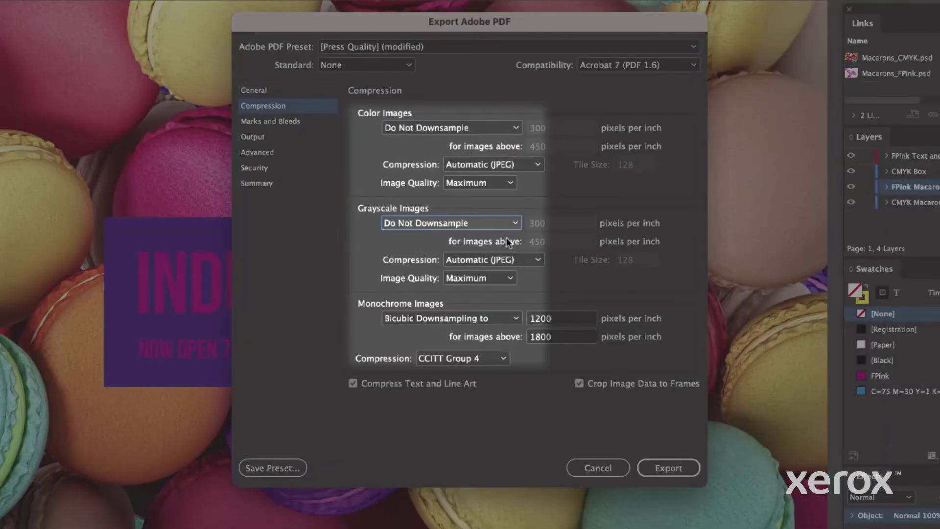
click(516, 317)
click(512, 330)
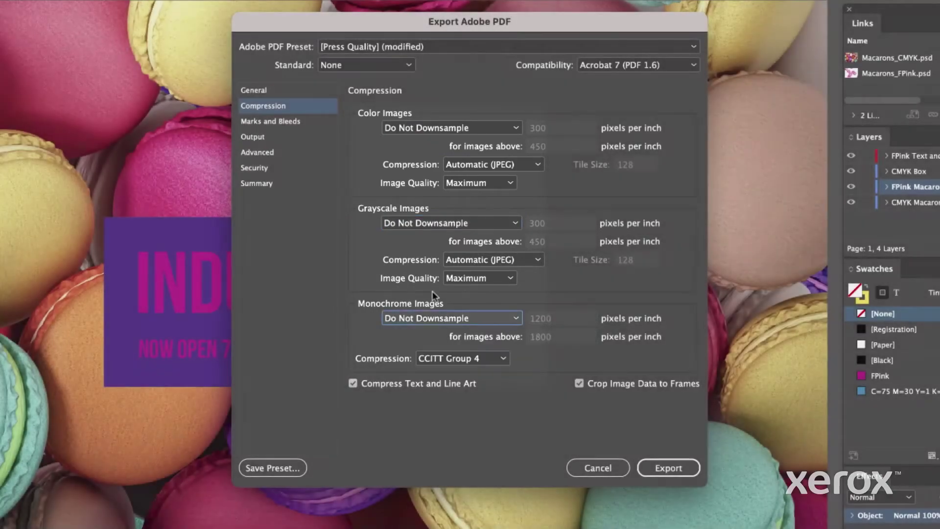
- Set No Color Conversion and include all RGB and tagged source CMYK profiles
click(269, 136)
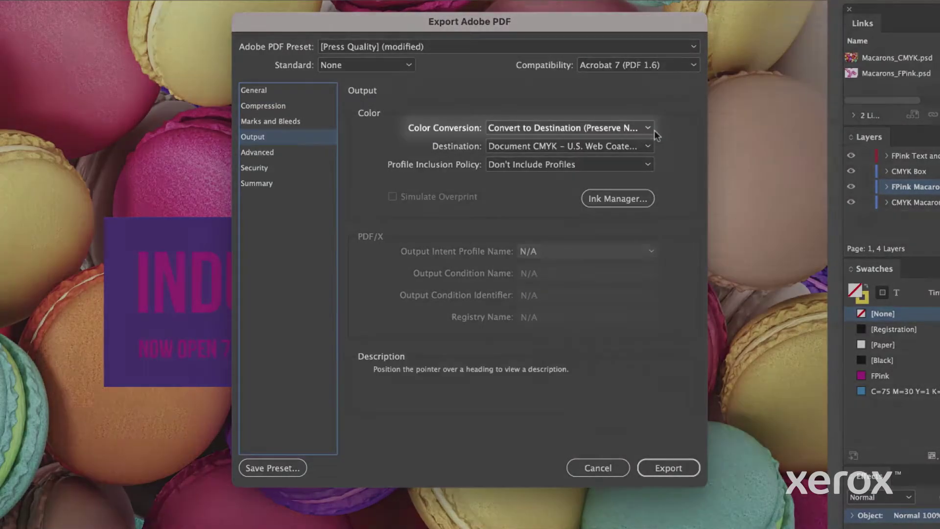
click(648, 129)
click(543, 142)
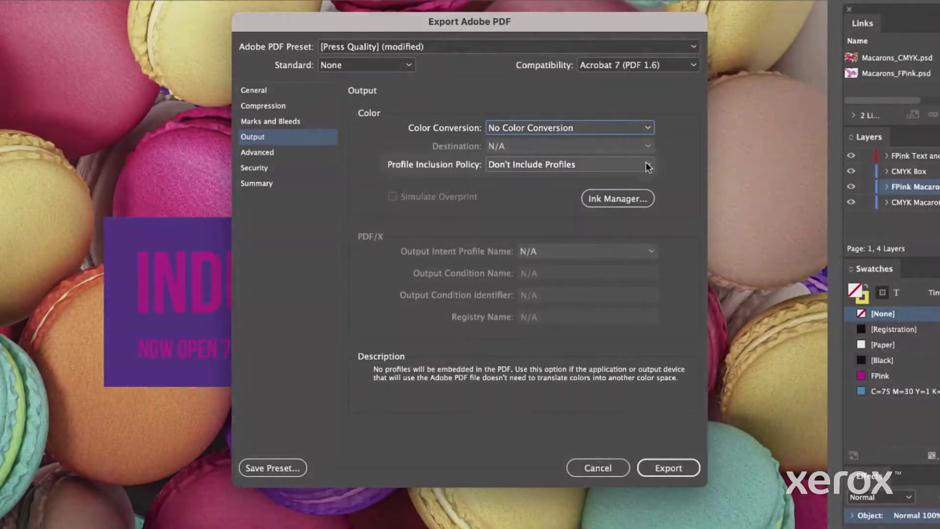
click(646, 164)
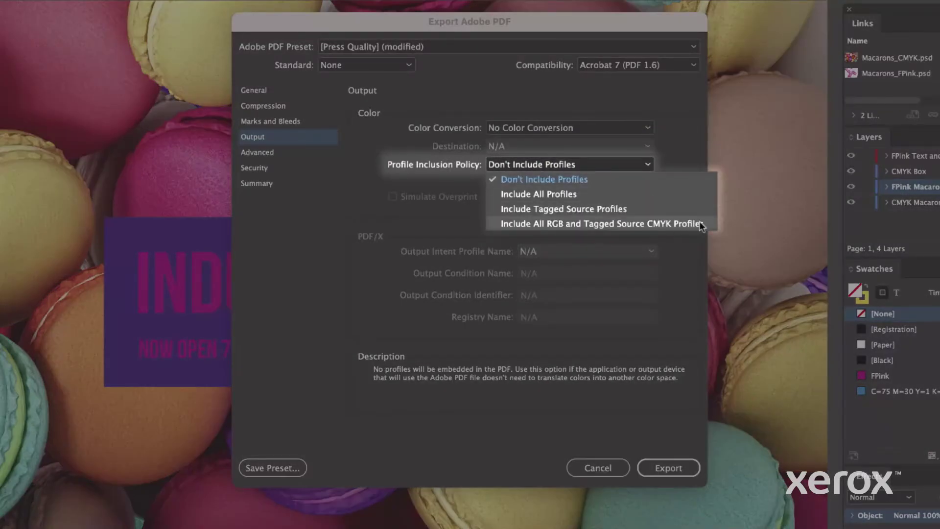
click(676, 224)
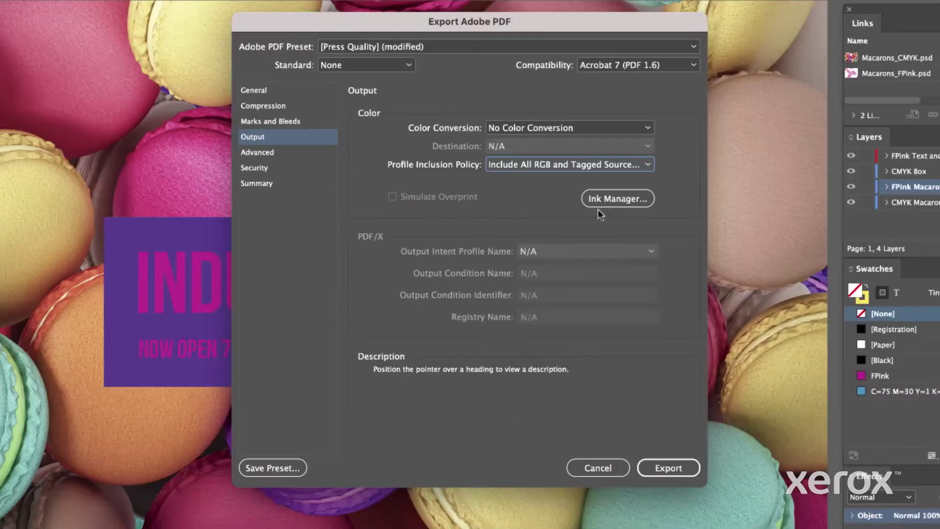
- Subset fonts at a 100% threshold and export the PDF
click(280, 160)
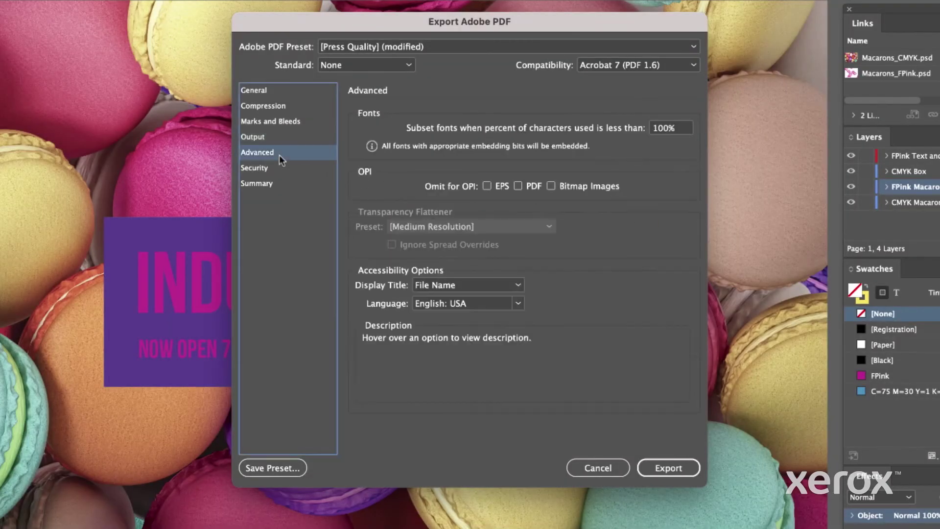
click(684, 128)
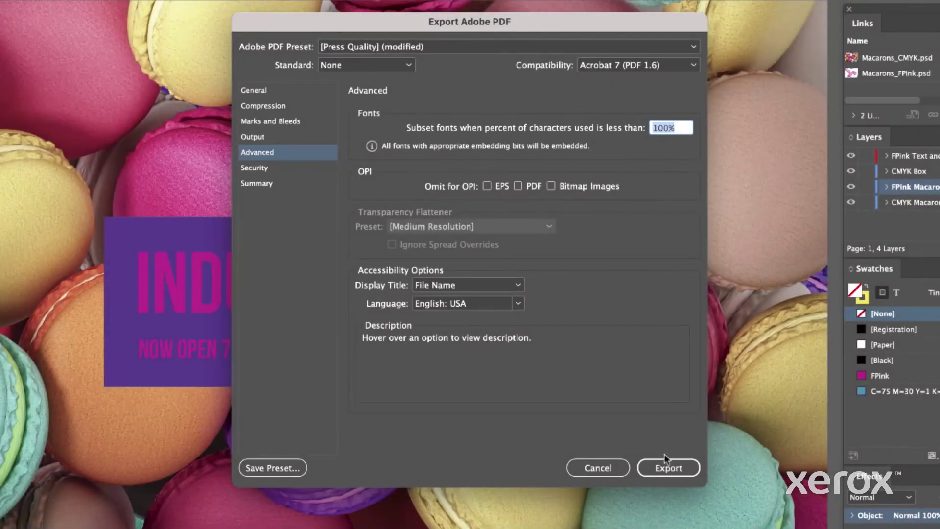
click(667, 462)
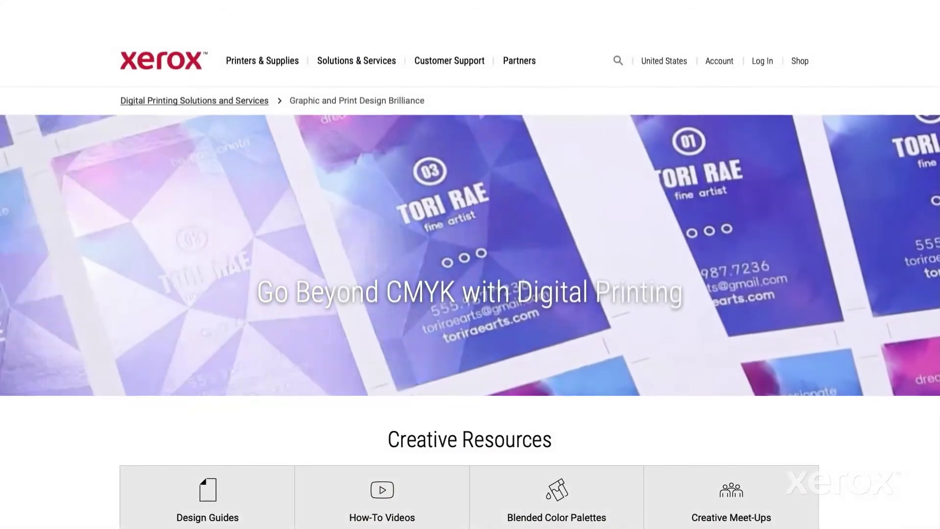
- Scroll down the Xerox page toward Creative Resources
scroll(315, 391, down, 8)
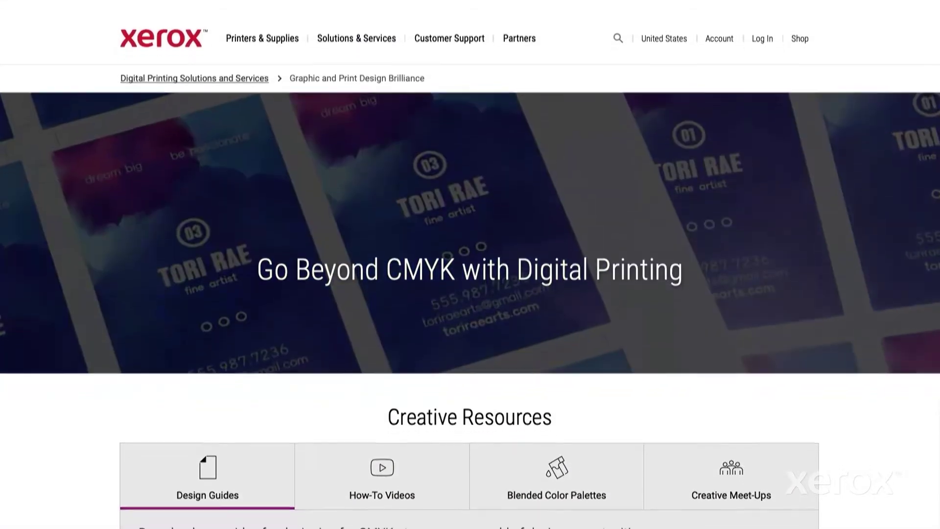